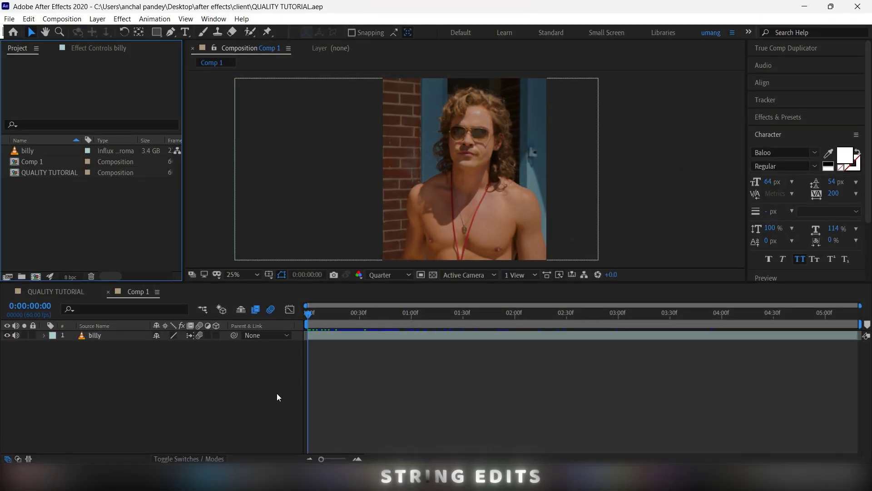
Scrub through the opening frames of the billy clip and return the playhead to the start.
{"action": "left_click_drag", "start_coordinate": [384, 312], "coordinate": [357, 321]}
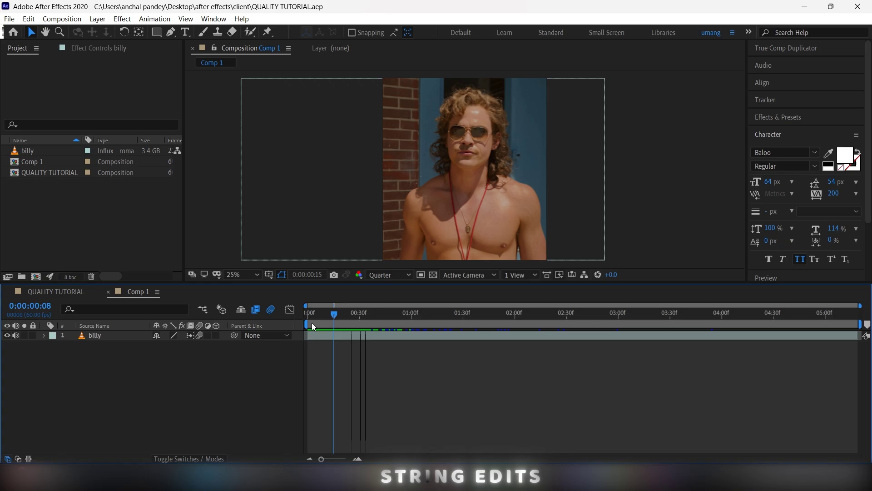
{"action": "left_click_drag", "start_coordinate": [358, 321], "coordinate": [310, 323]}
Queue Comp 1 as a QuickTime Apple ProRes 422 HQ movie with audio off.
{"action": "left_click", "coordinate": [9, 19]}
{"action": "mouse_move", "coordinate": [82, 173]}
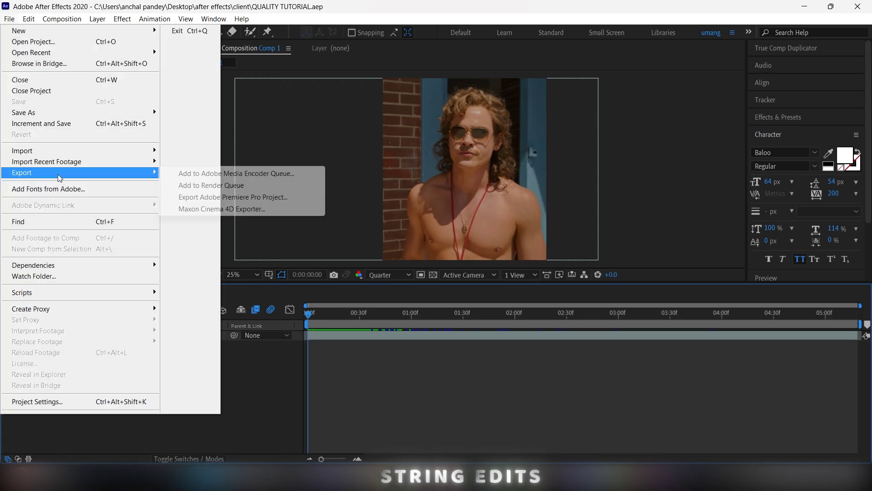
{"action": "left_click", "coordinate": [231, 185]}
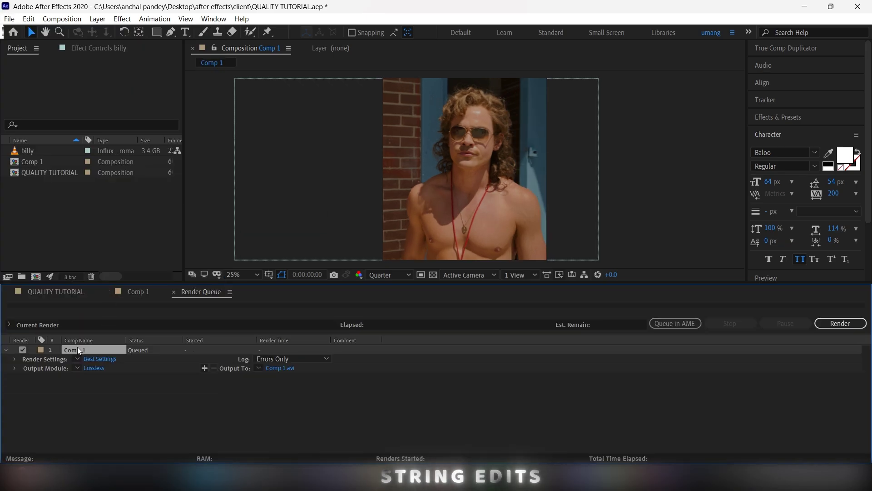
{"action": "left_click", "coordinate": [93, 368]}
{"action": "left_click", "coordinate": [381, 95]}
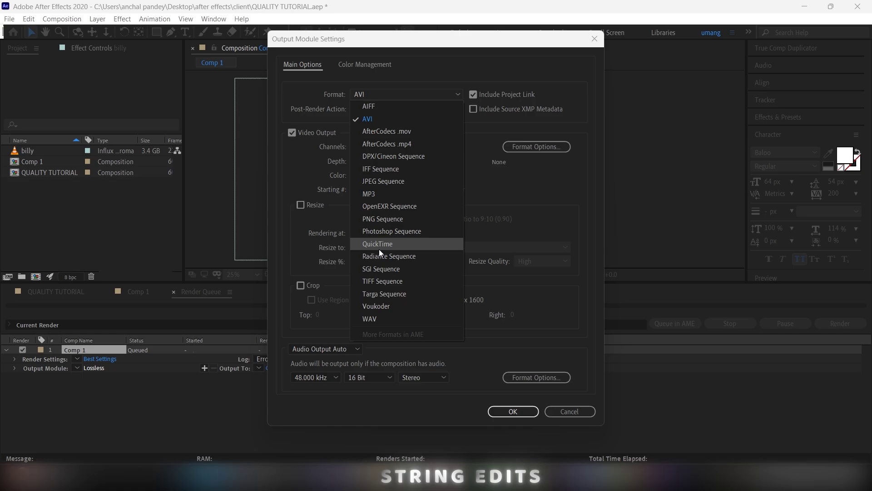
{"action": "left_click", "coordinate": [379, 250]}
{"action": "left_click", "coordinate": [521, 148]}
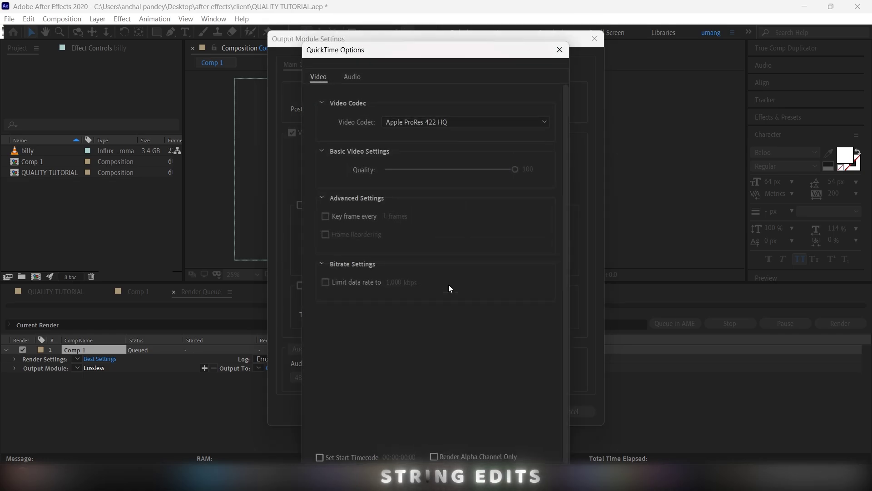
{"action": "key", "text": "Return"}
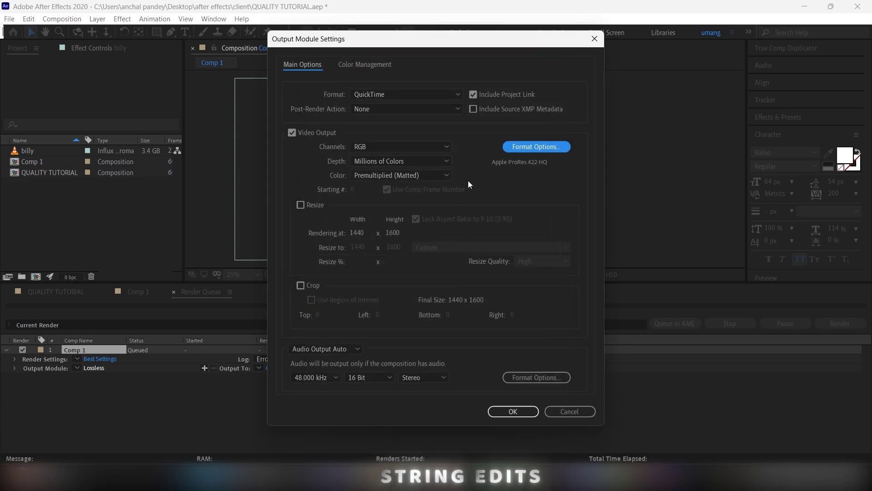
{"action": "left_click", "coordinate": [328, 349]}
{"action": "left_click", "coordinate": [321, 386]}
{"action": "left_click", "coordinate": [513, 411]}
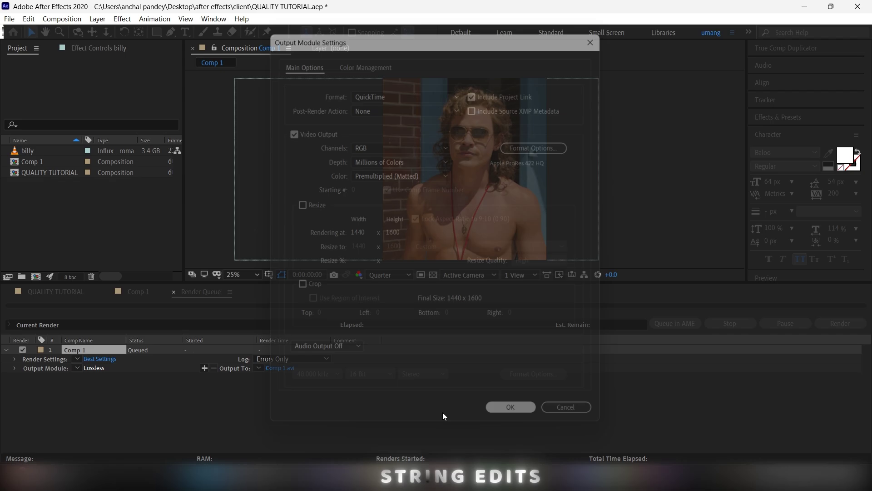
Render to Comp 1.mov, then load topaz.mov into Topaz Video AI.
{"action": "left_click", "coordinate": [283, 366]}
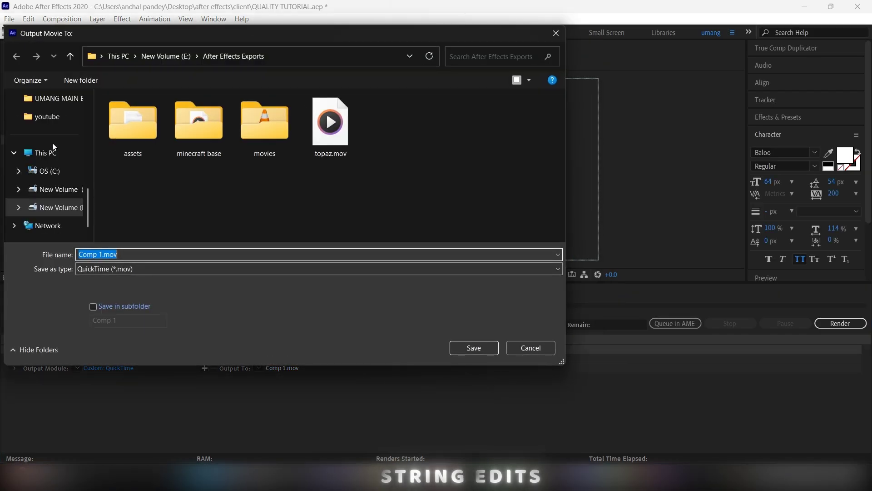
{"action": "key", "text": "Return"}
{"action": "left_click", "coordinate": [840, 323]}
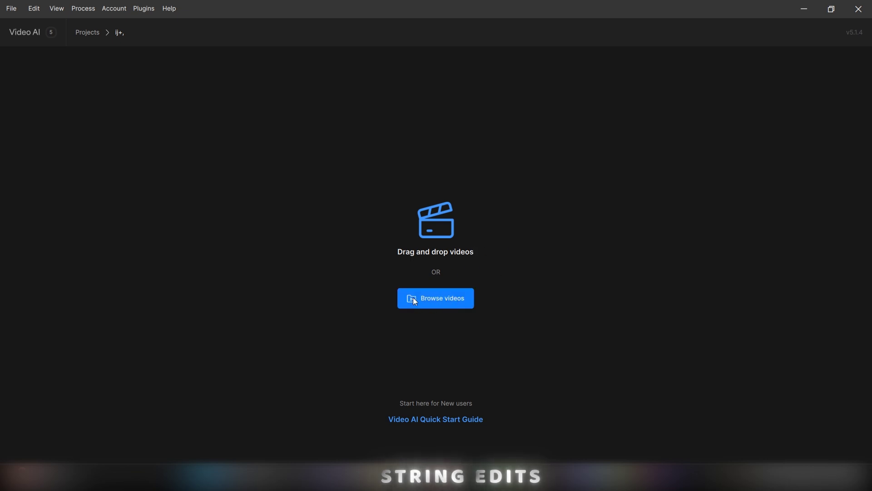
{"action": "left_click", "coordinate": [437, 299]}
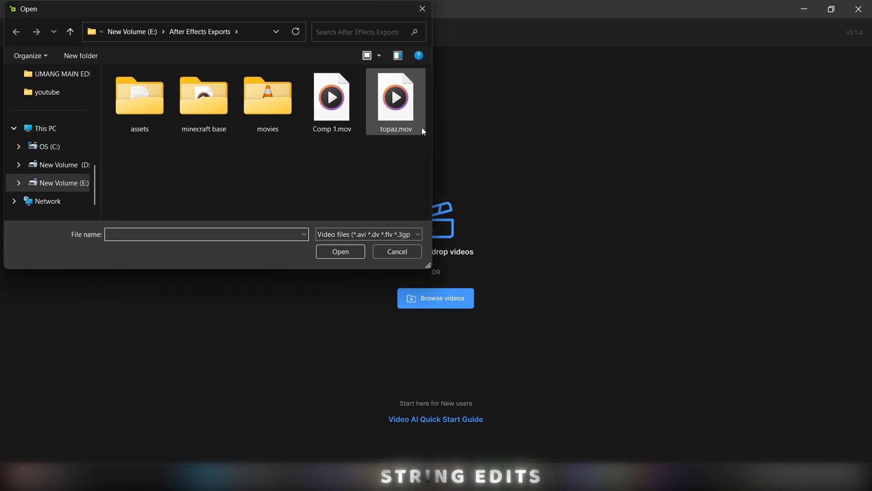
{"action": "double_click", "coordinate": [393, 119]}
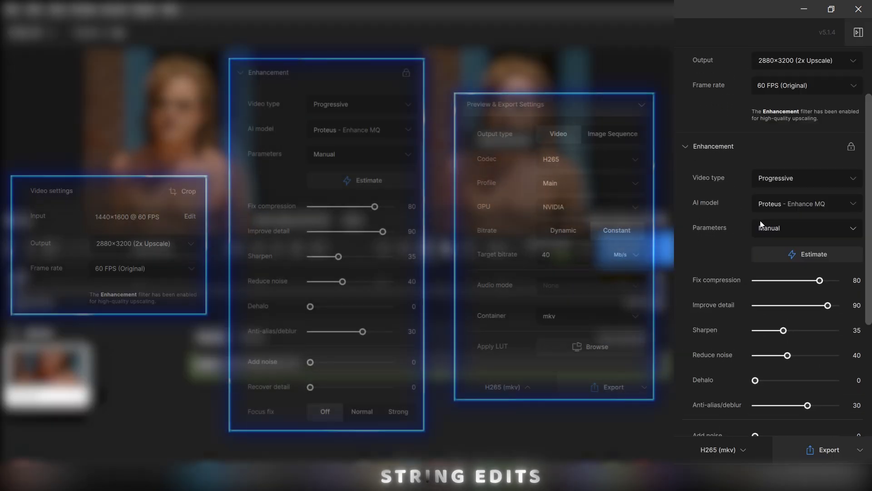
{"action": "scroll", "coordinate": [760, 180], "scroll_direction": "down", "scroll_amount": 3}
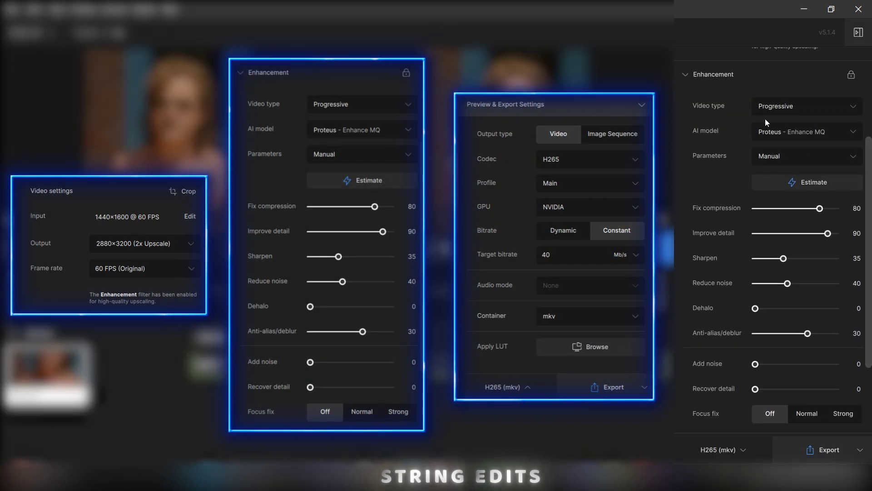
{"action": "scroll", "coordinate": [763, 195], "scroll_direction": "down", "scroll_amount": 2}
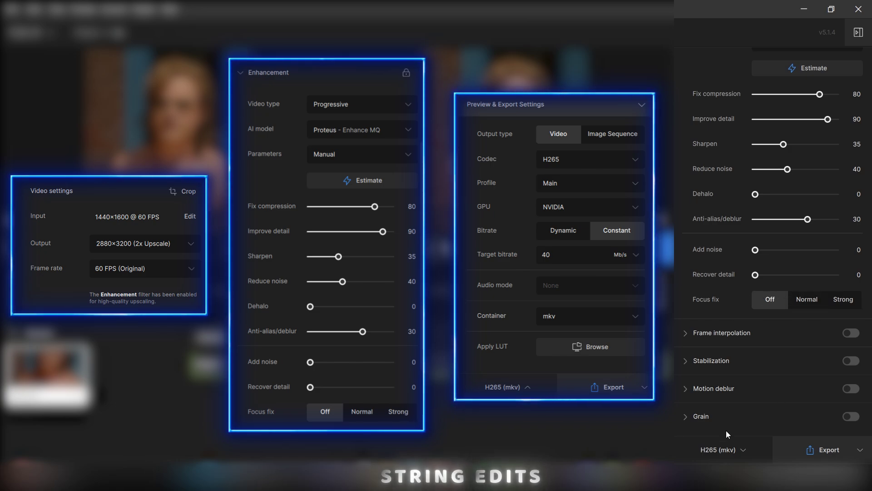
Check Preview & Export Settings (H265, mkv) and export the 2x upscaled topaz.mov.
{"action": "left_click", "coordinate": [725, 446]}
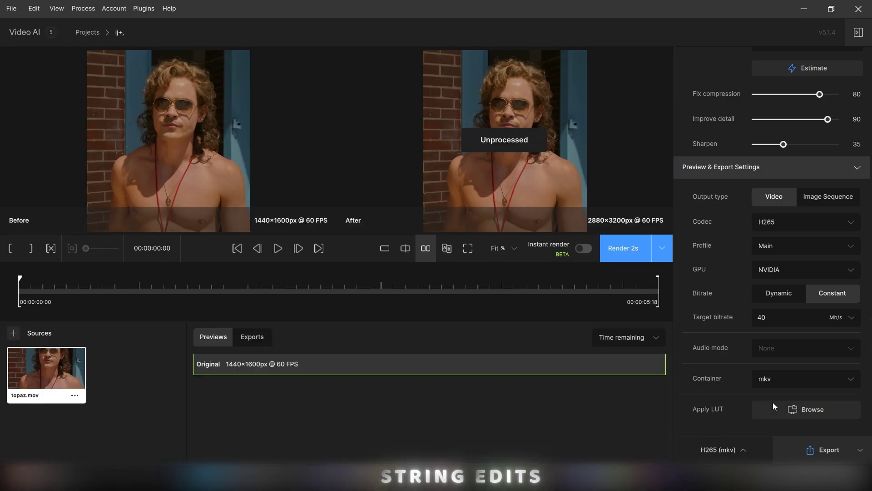
{"action": "left_click", "coordinate": [790, 448]}
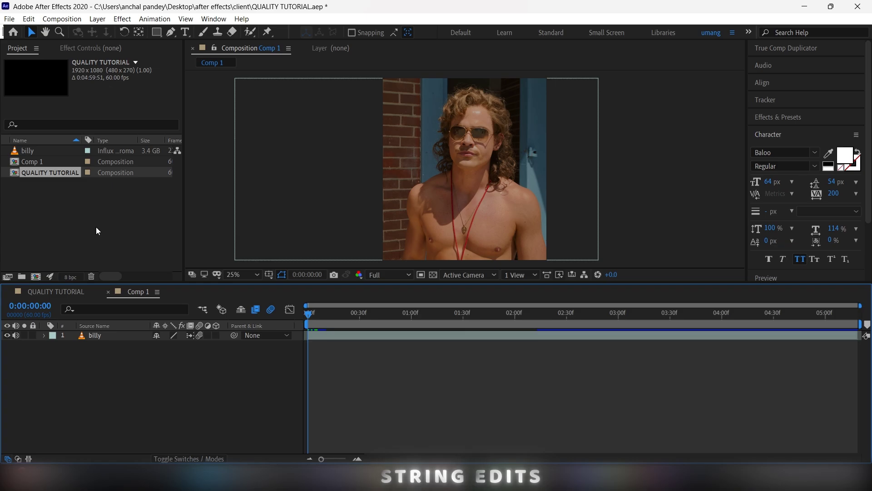
Import topaz_prob4.mkv above billy in Comp 1 at 50% scale, then hide it to compare.
{"action": "double_click", "coordinate": [96, 227]}
{"action": "double_click", "coordinate": [441, 138]}
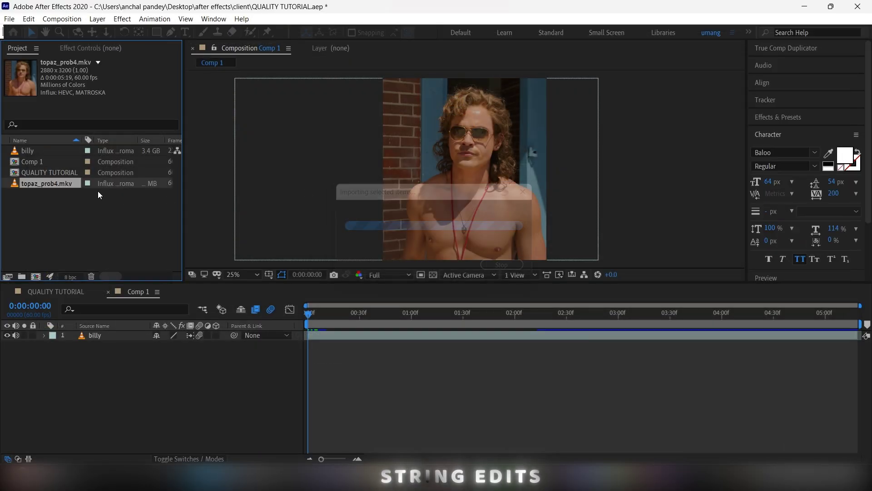
{"action": "left_click_drag", "start_coordinate": [65, 330], "coordinate": [96, 334]}
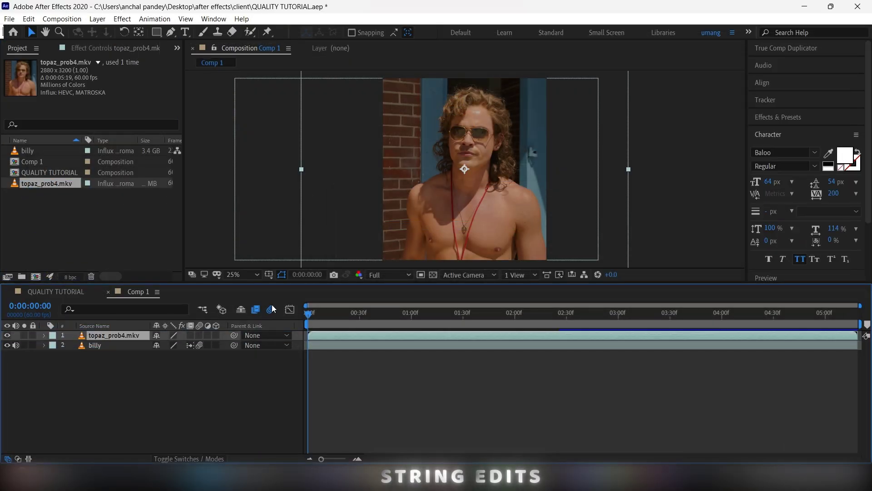
{"action": "key", "text": "s"}
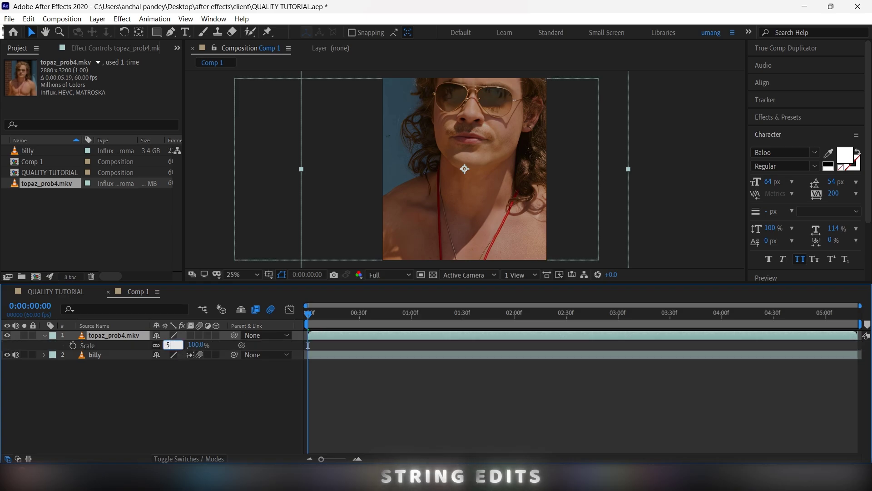
{"action": "type", "text": "50"}
{"action": "key", "text": "Return"}
{"action": "left_click", "coordinate": [348, 403]}
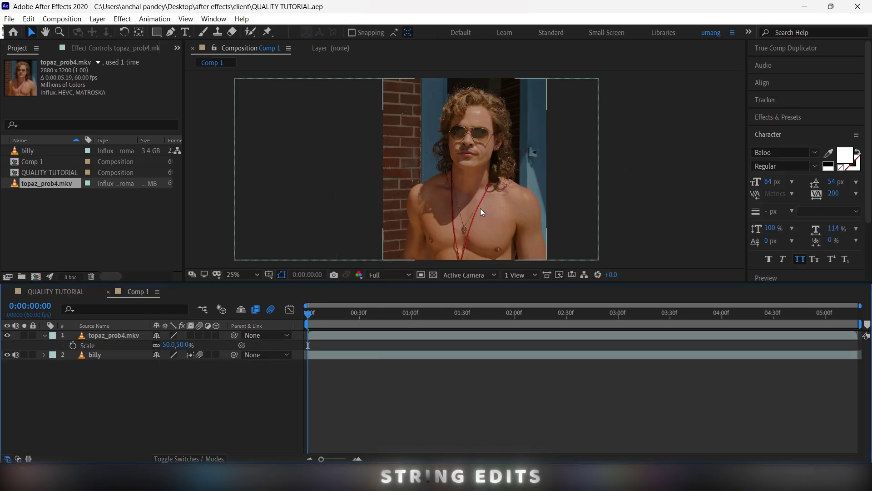
{"action": "scroll", "coordinate": [496, 170], "scroll_direction": "up", "scroll_amount": 2}
{"action": "scroll", "coordinate": [537, 114], "scroll_direction": "up", "scroll_amount": 2}
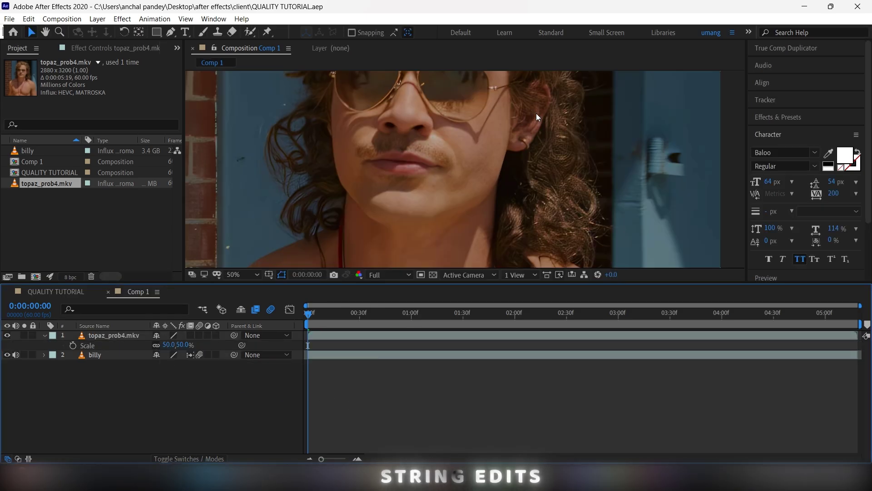
{"action": "left_click", "coordinate": [7, 336]}
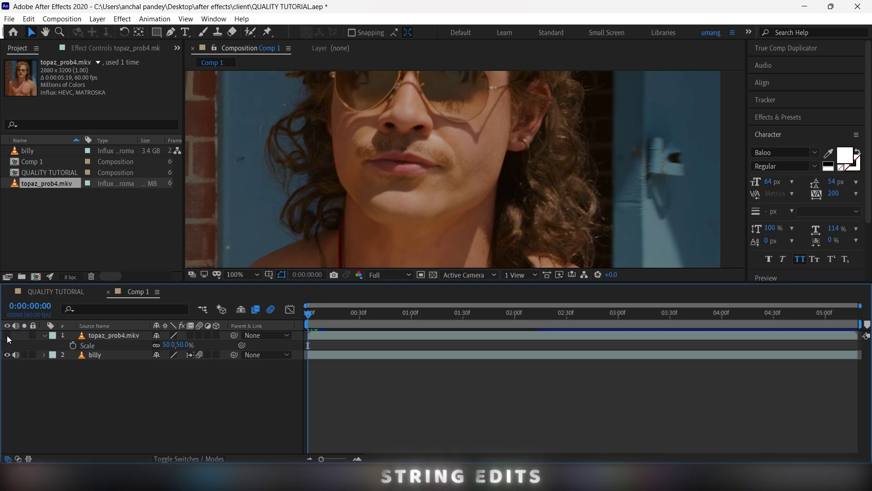
{"action": "scroll", "coordinate": [351, 160], "scroll_direction": "down", "scroll_amount": 2}
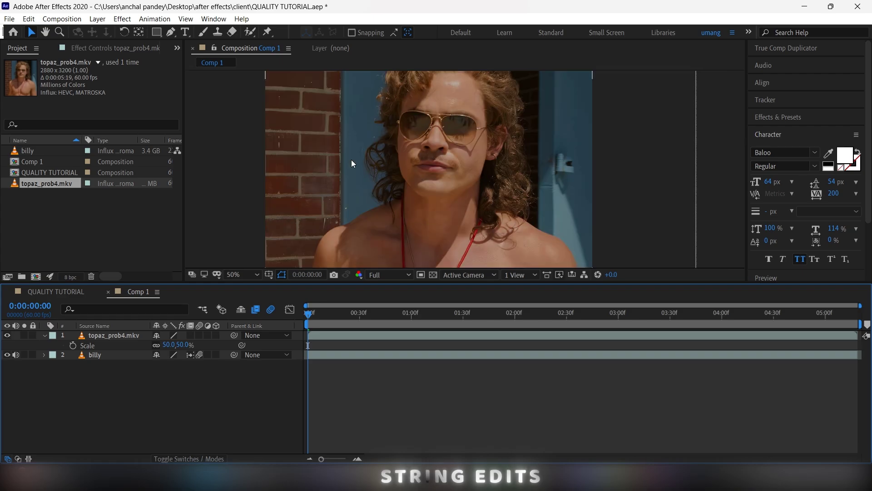
{"action": "scroll", "coordinate": [351, 175], "scroll_direction": "down", "scroll_amount": 2}
Save the project, fit the viewer, and delete the billy layer.
{"action": "key", "text": "ctrl+s"}
{"action": "left_click", "coordinate": [256, 276]}
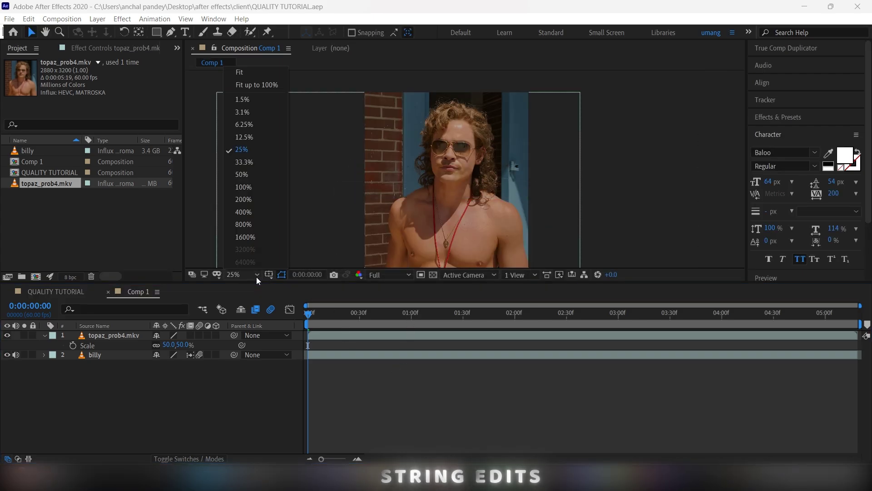
{"action": "left_click", "coordinate": [251, 66]}
{"action": "left_click", "coordinate": [350, 355]}
{"action": "key", "text": "Delete"}
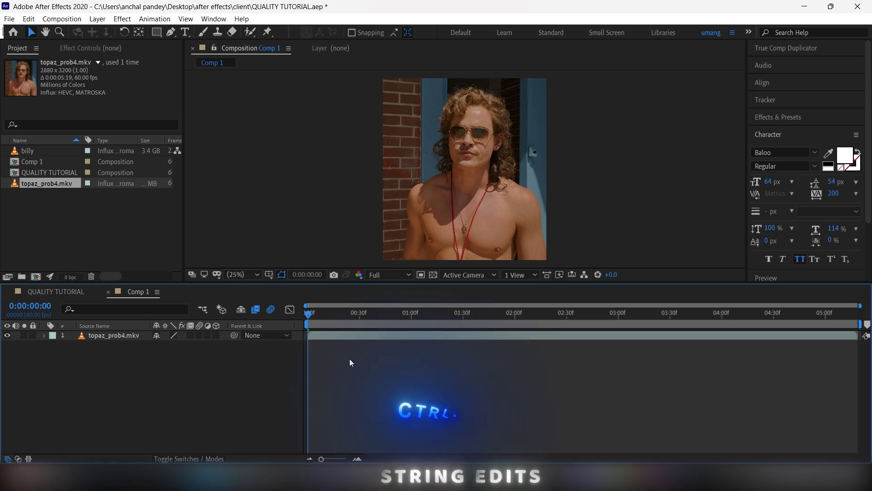
Add an adjustment layer with S_Sharpen above the topaz_prob4.mkv clip.
{"action": "key", "text": "ctrl+alt+y"}
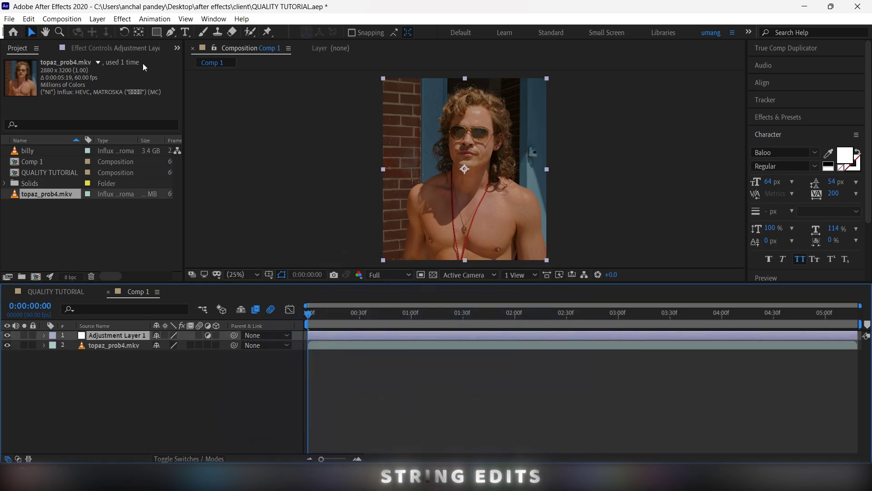
{"action": "key", "text": "ctrl+i"}
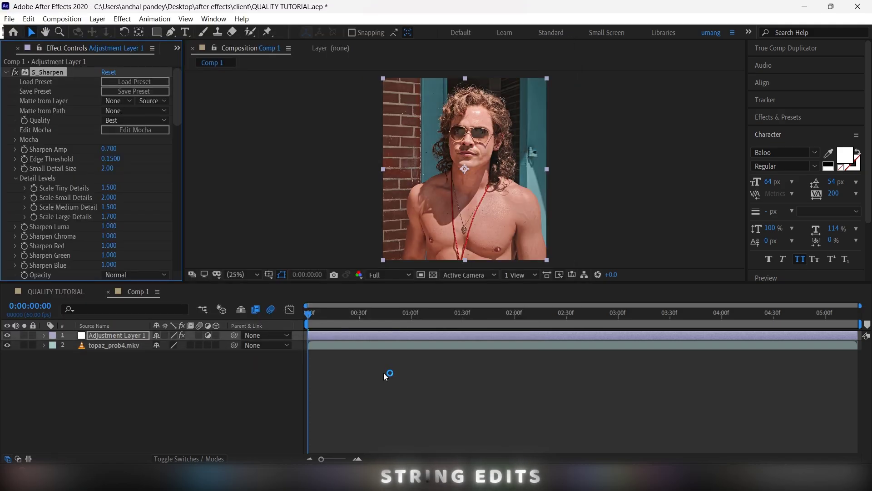
{"action": "left_click", "coordinate": [384, 373]}
{"action": "mouse_move", "coordinate": [317, 313]}
{"action": "left_mouse_down"}
{"action": "mouse_move", "coordinate": [408, 308]}
{"action": "mouse_move", "coordinate": [311, 312]}
{"action": "left_mouse_up"}
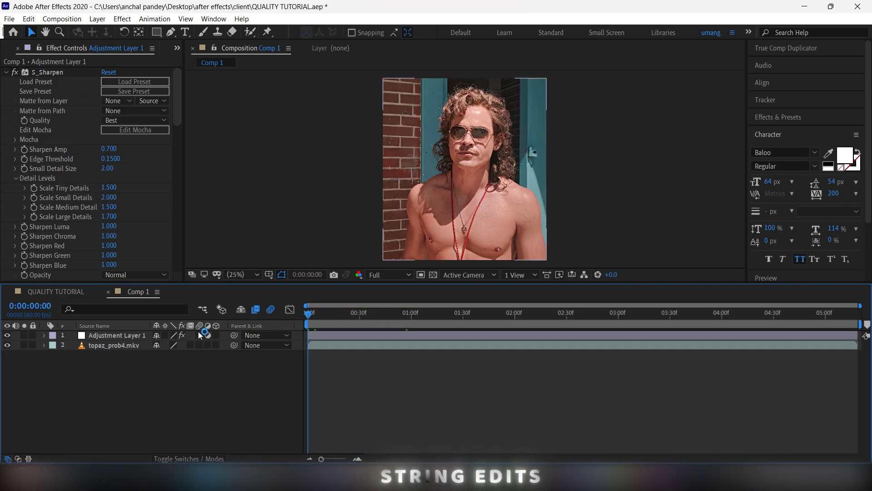
Toggle the sharpening off and on, scrub the clip, and inspect the detail full-size.
{"action": "left_click", "coordinate": [7, 335]}
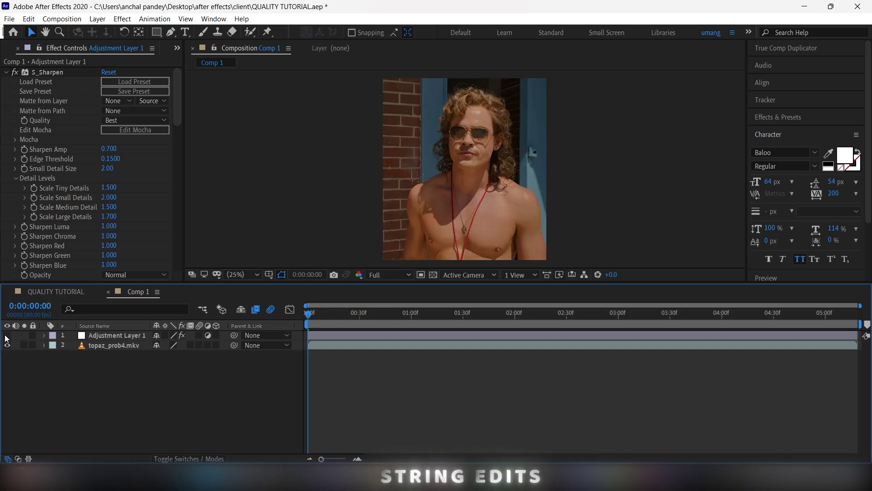
{"action": "left_click", "coordinate": [7, 335]}
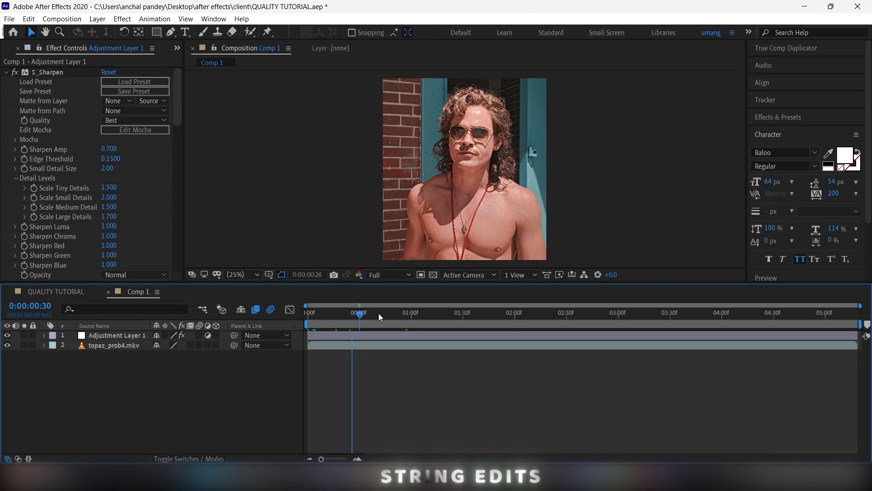
{"action": "left_click_drag", "start_coordinate": [379, 312], "coordinate": [646, 322]}
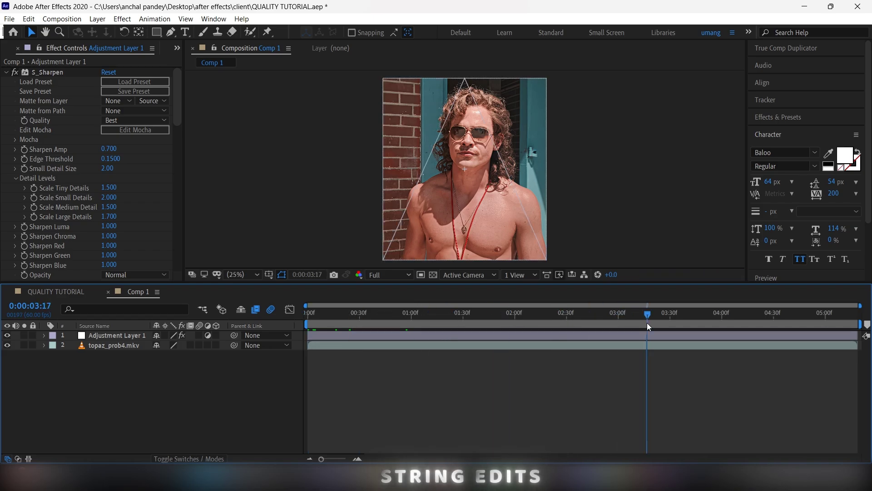
{"action": "left_click_drag", "start_coordinate": [646, 323], "coordinate": [297, 319]}
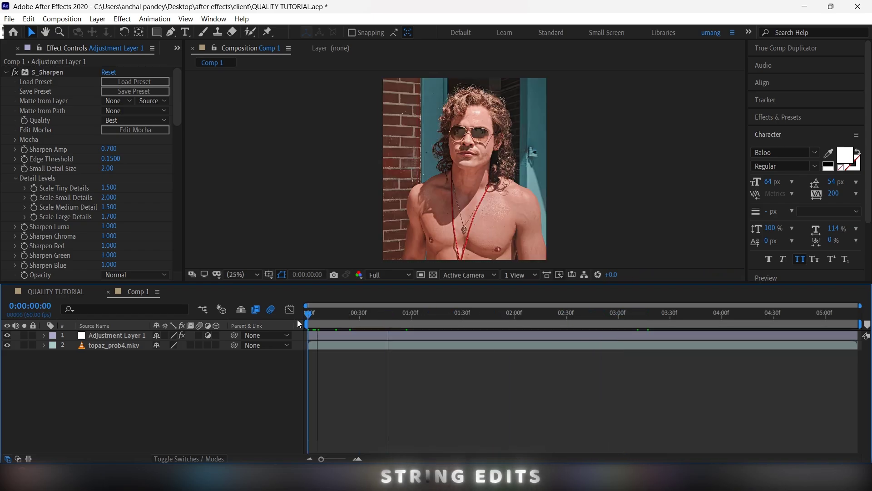
{"action": "key", "text": "space"}
{"action": "scroll", "coordinate": [464, 158], "scroll_direction": "up", "scroll_amount": 4}
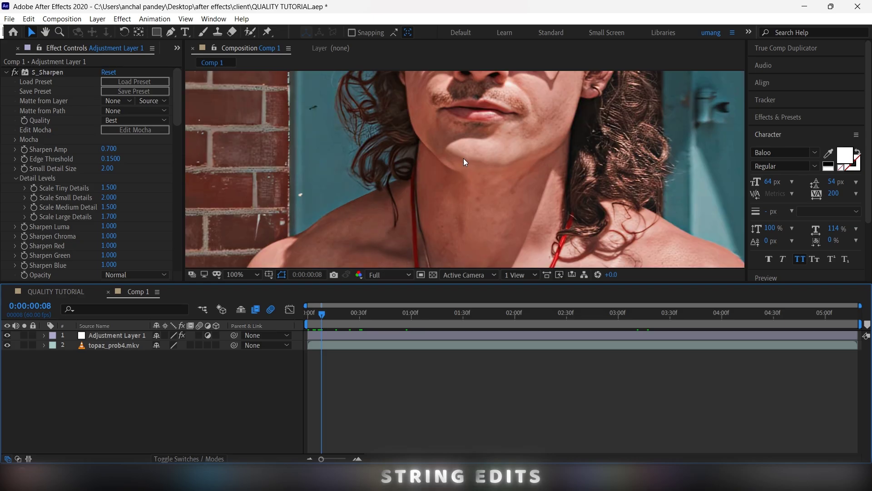
{"action": "scroll", "coordinate": [463, 158], "scroll_direction": "down", "scroll_amount": 2}
{"action": "scroll", "coordinate": [463, 161], "scroll_direction": "down", "scroll_amount": 2}
{"action": "key", "text": "space"}
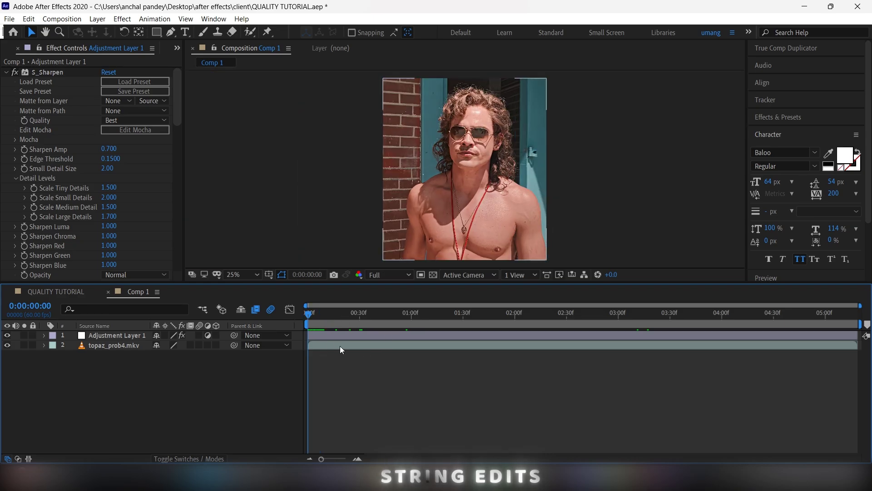
Add Comp 1 to the render queue with Voukoder as the output format.
{"action": "left_click", "coordinate": [10, 19]}
{"action": "mouse_move", "coordinate": [21, 172]}
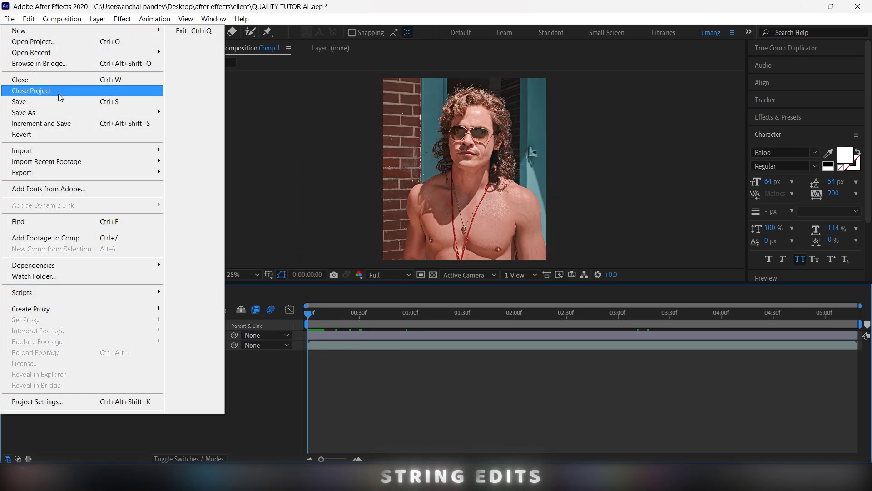
{"action": "left_click", "coordinate": [170, 184]}
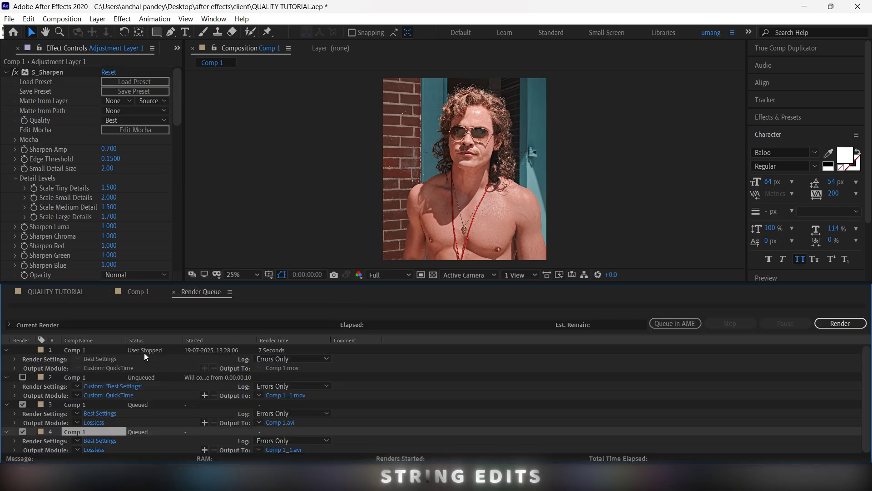
{"action": "left_click", "coordinate": [94, 450]}
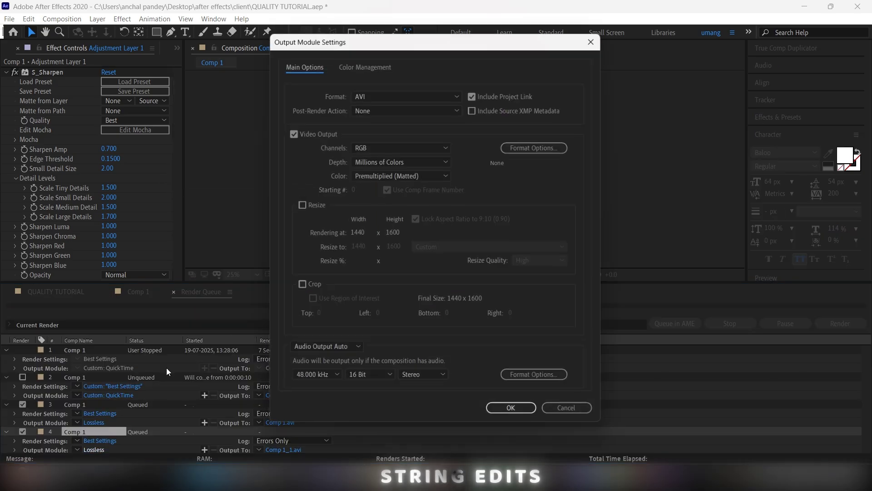
{"action": "left_click", "coordinate": [392, 97]}
{"action": "left_click", "coordinate": [372, 295]}
Apply the Voukoder 4:2:0 Lossless, 8bit preset.
{"action": "left_click", "coordinate": [519, 147]}
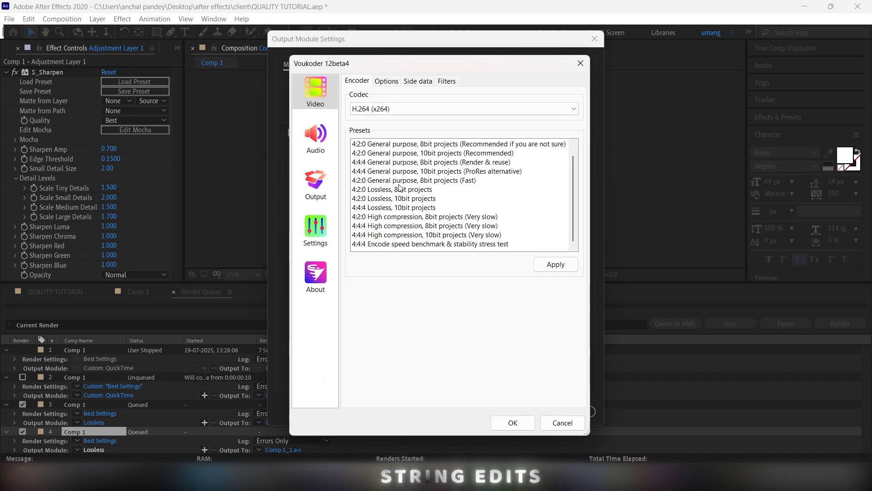
{"action": "left_click", "coordinate": [395, 191]}
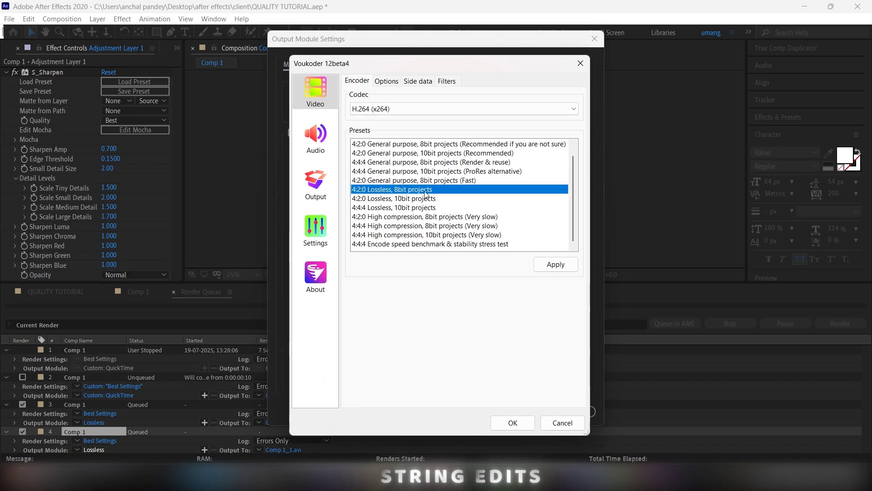
{"action": "left_click", "coordinate": [543, 263]}
{"action": "left_click", "coordinate": [506, 251]}
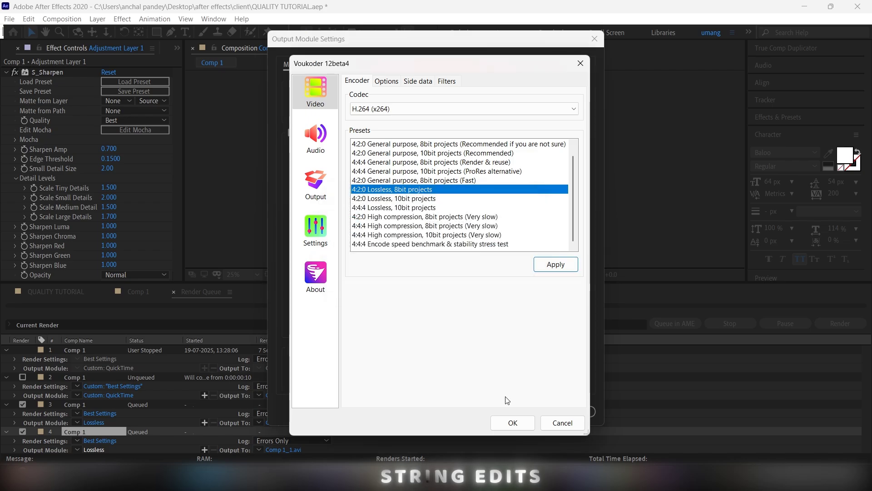
{"action": "left_click", "coordinate": [510, 421]}
Turn audio on and save the output as Comp 1_1.mp4 in After Effects Exports.
{"action": "left_click", "coordinate": [348, 347]}
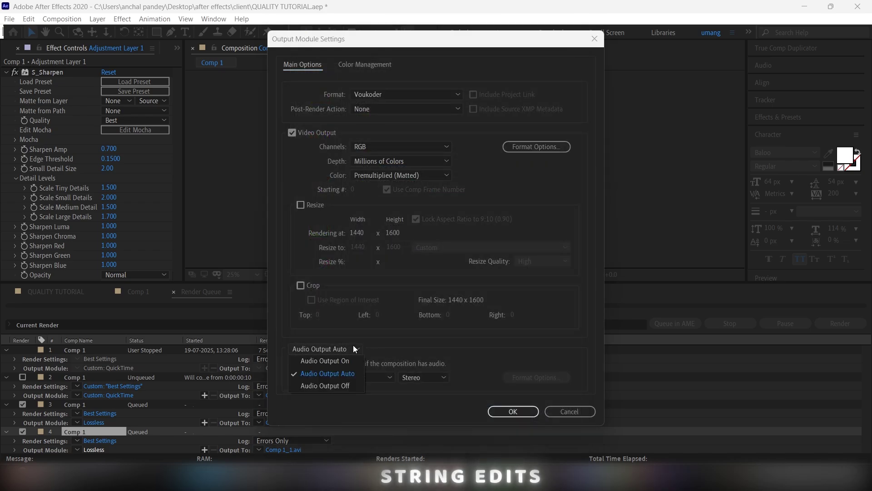
{"action": "left_click", "coordinate": [324, 360]}
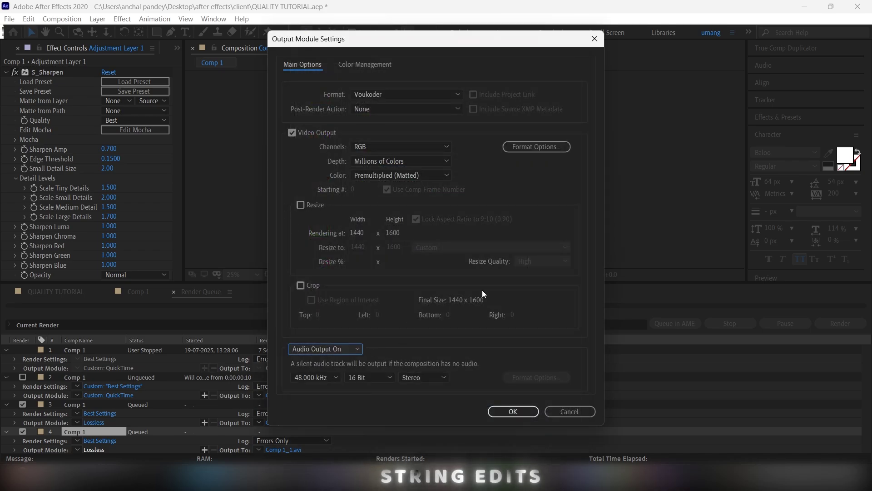
{"action": "left_click", "coordinate": [505, 412]}
{"action": "left_click", "coordinate": [286, 450]}
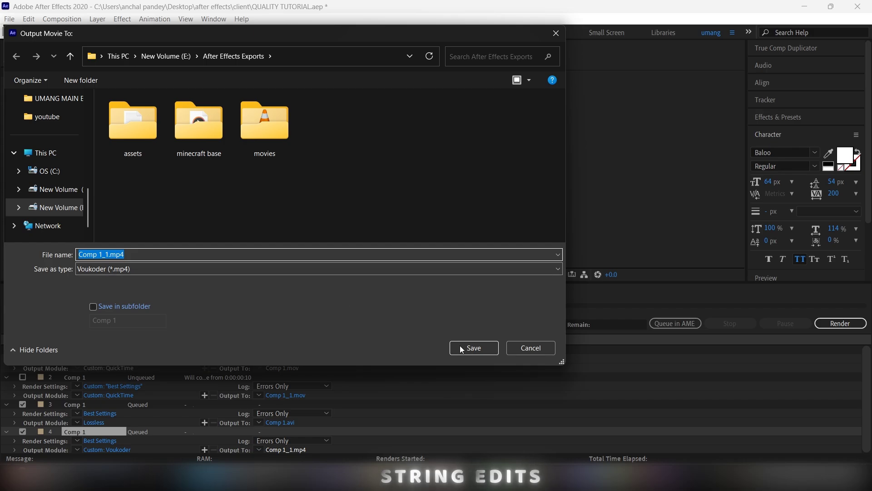
{"action": "left_click", "coordinate": [468, 352]}
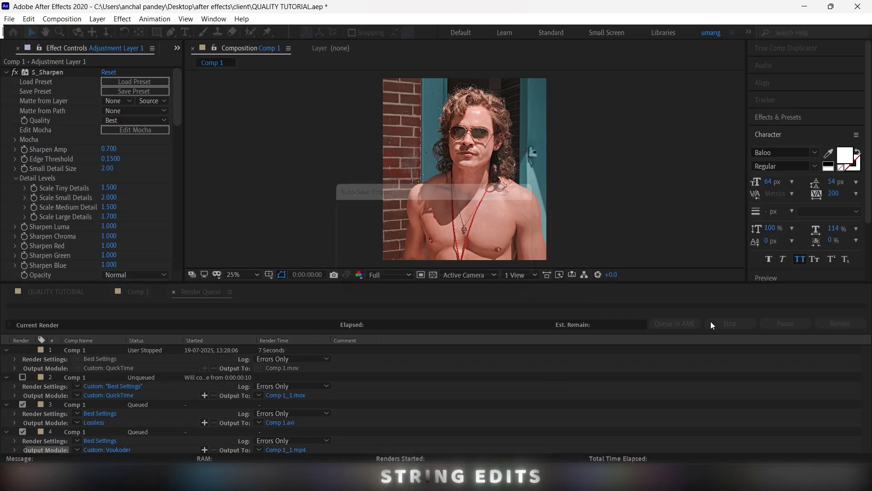